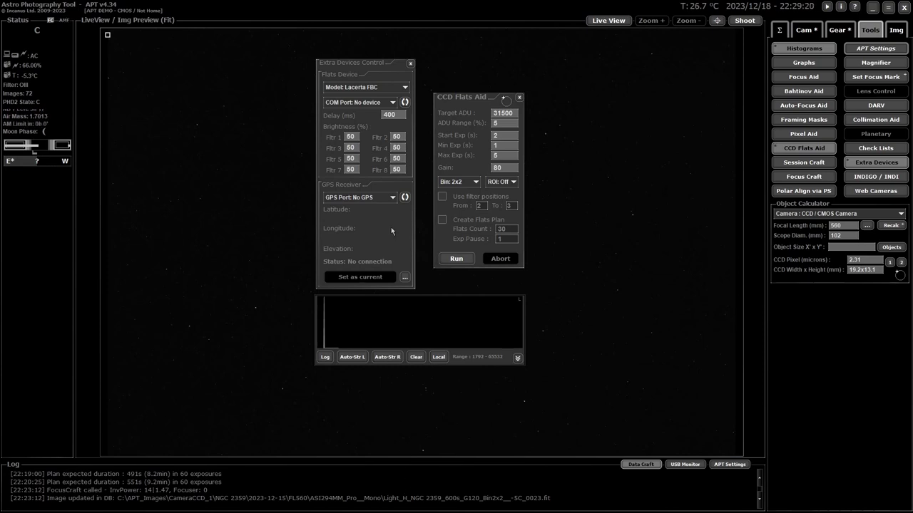
Set the flats device model to PegasusAstro FM and connect it on COM5.
left_click(405, 88)
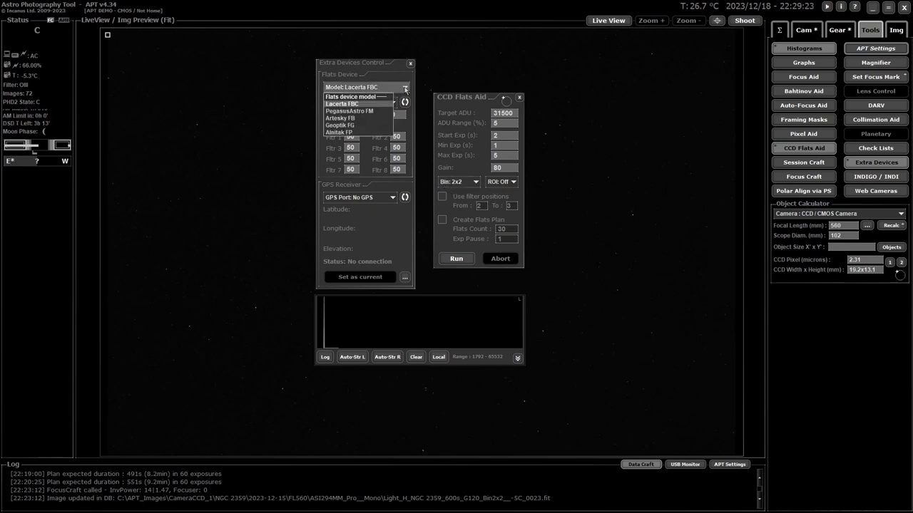
left_click(356, 111)
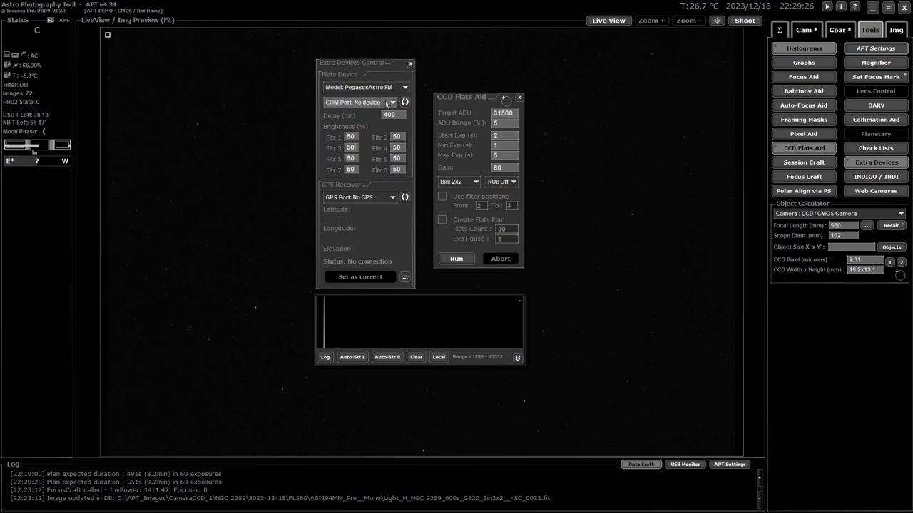
left_click(392, 103)
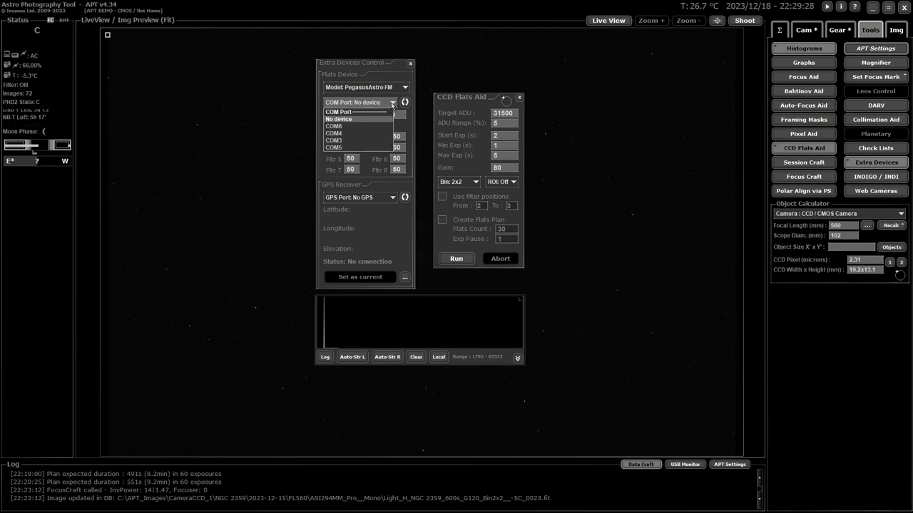
left_click(340, 148)
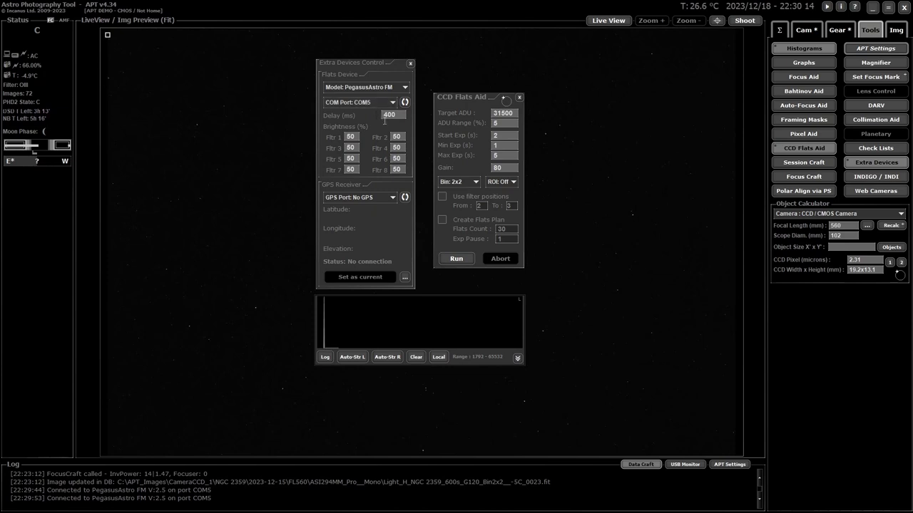
Change the flats panel delay from 400 to 500 ms.
double_click(387, 116)
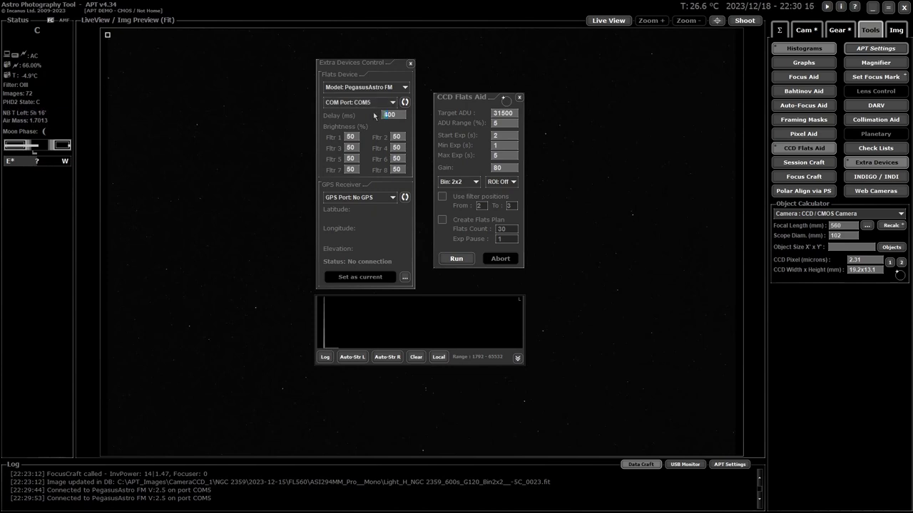
type("500")
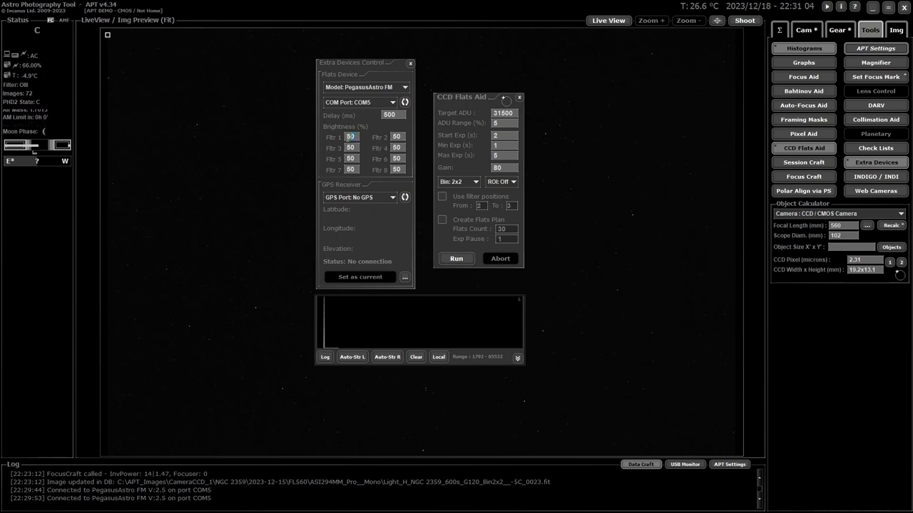
left_click(351, 137)
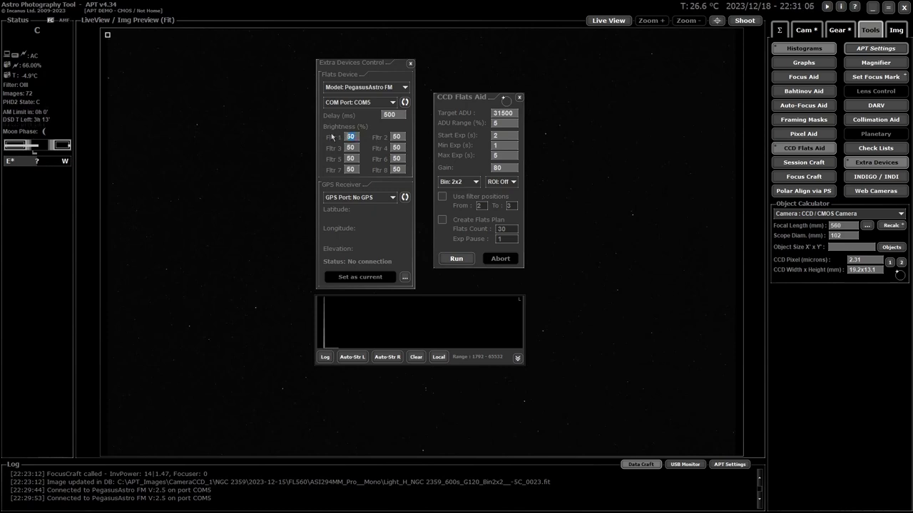
Enter 4 as the filter 1 flats panel brightness.
type("4")
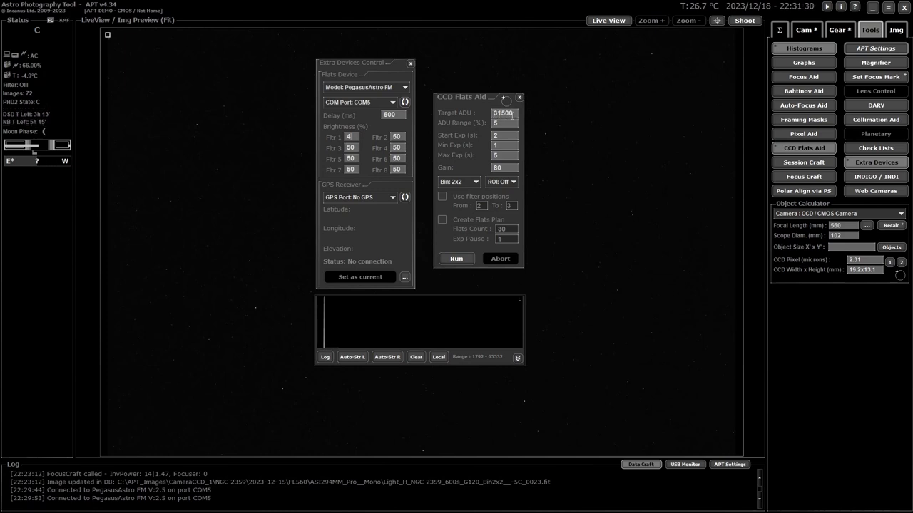
left_click(494, 123)
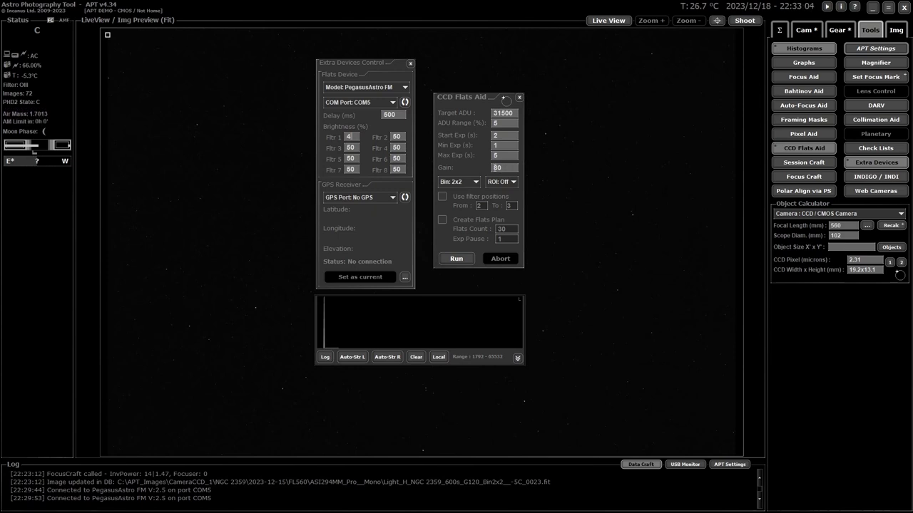
type("4")
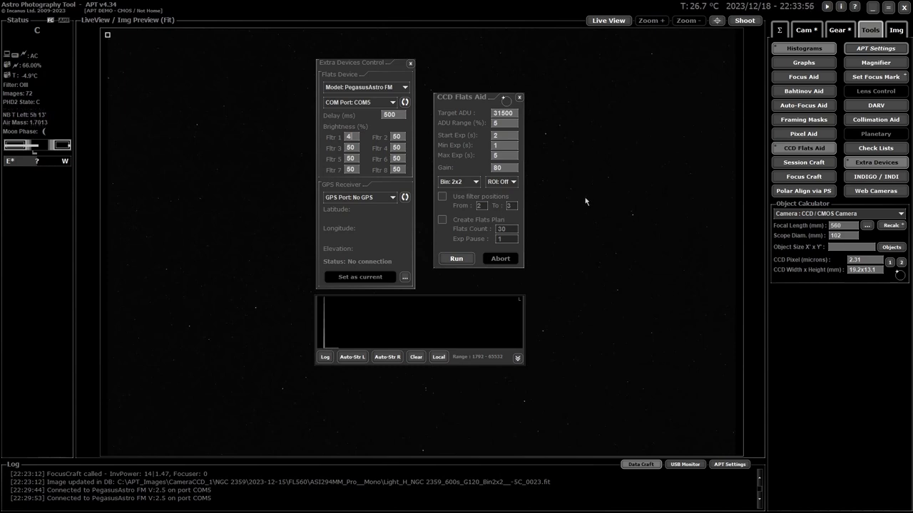
key("ctrl+shift+Tab")
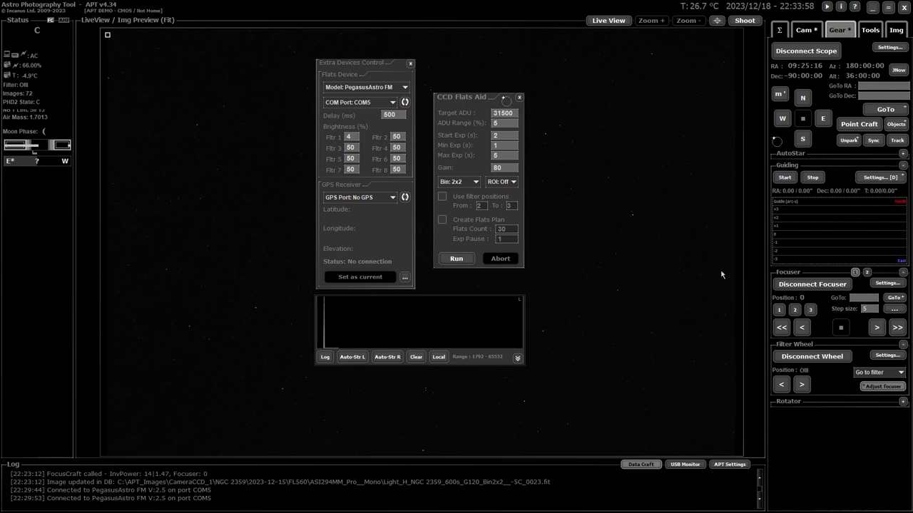
Move the filter wheel to the L filter and start a Flats Aid run.
left_click(859, 376)
left_click(825, 385)
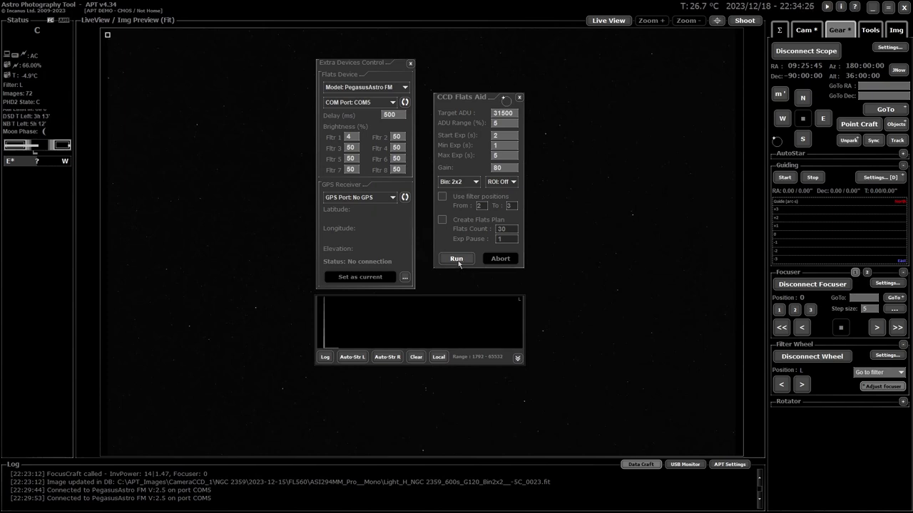
left_click(458, 259)
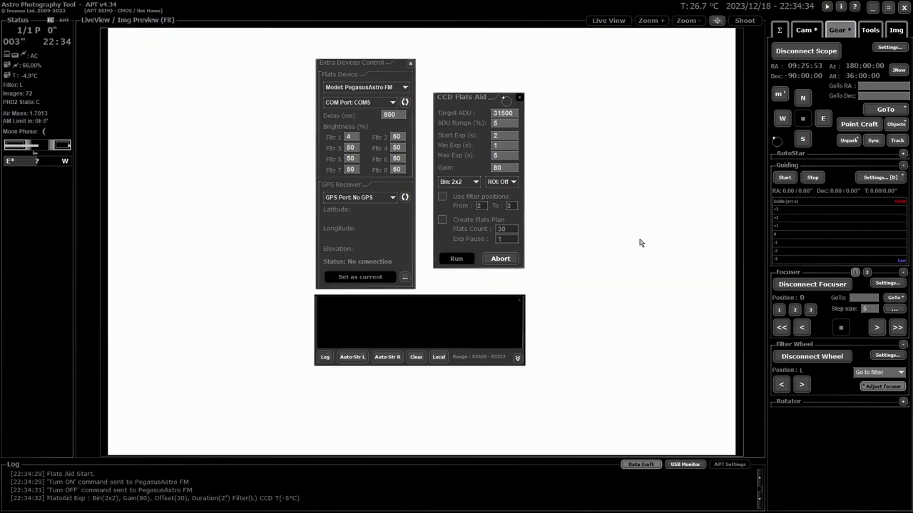
Abort the Flats Aid test, drop filter 1 brightness to 3, and rerun it.
left_click(498, 259)
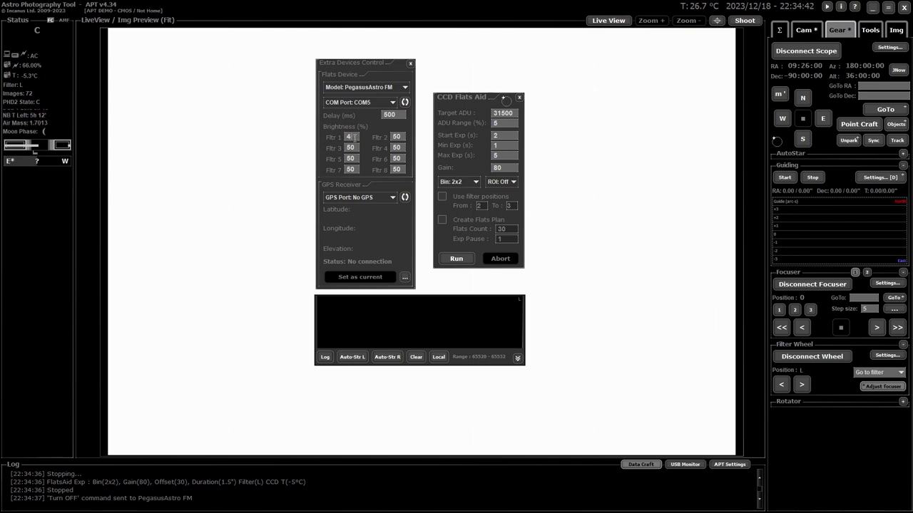
double_click(354, 137)
left_click(458, 259)
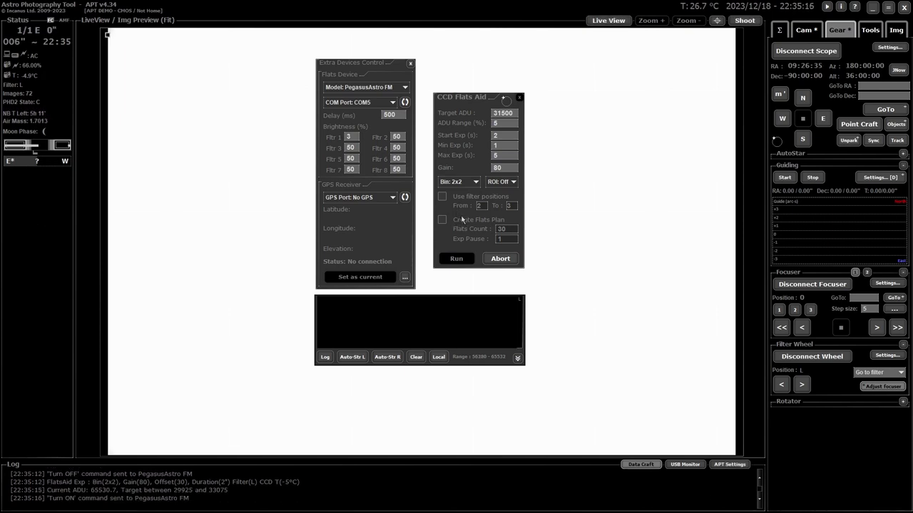
Abort the Flats Aid run after it reads 65530.7 ADU.
left_click(492, 258)
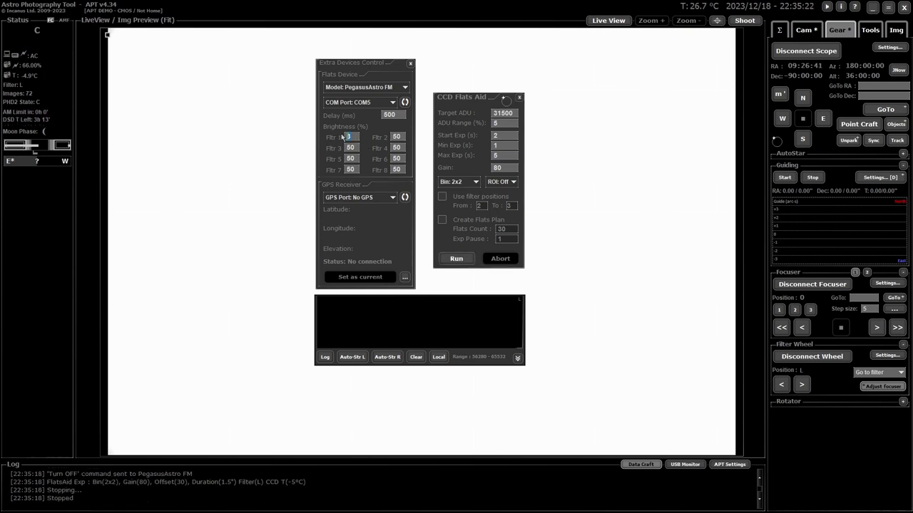
Set filter 1 brightness to 2 and run Flats Aid, reaching 31437.3 ADU at 2 s.
type("2")
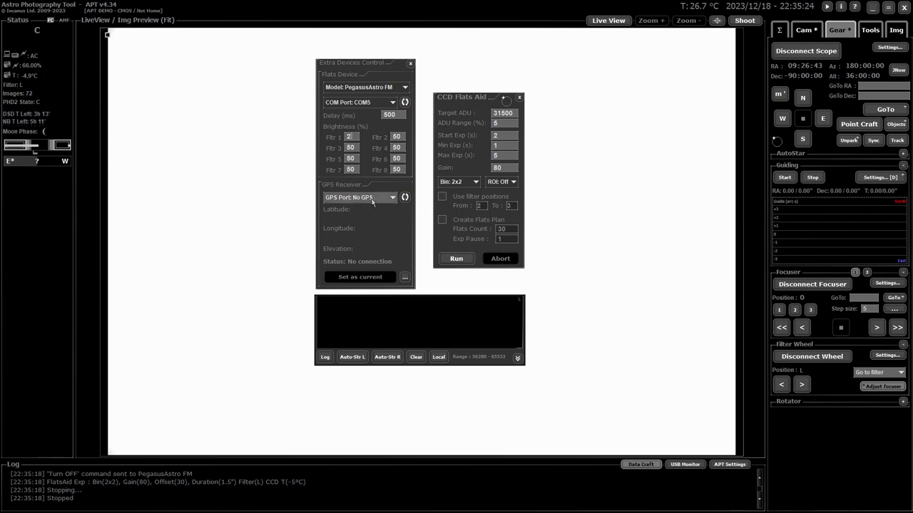
left_click(455, 259)
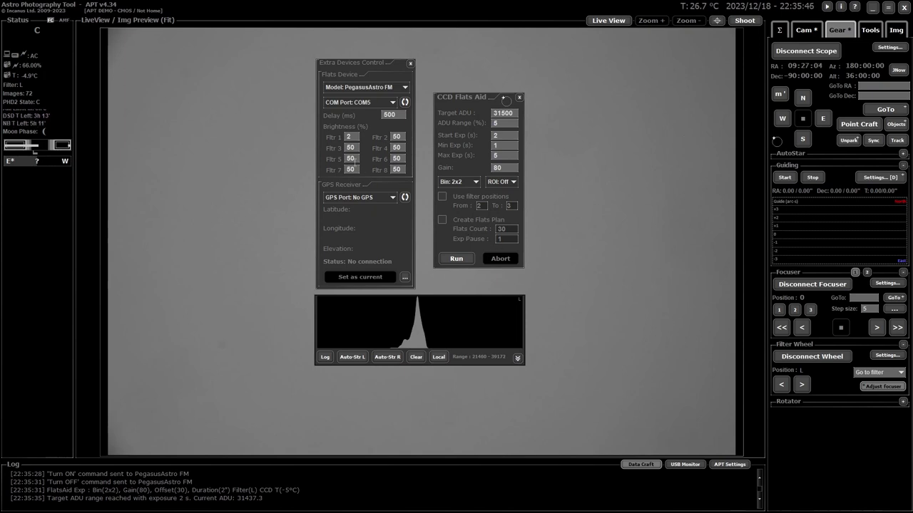
left_click(801, 385)
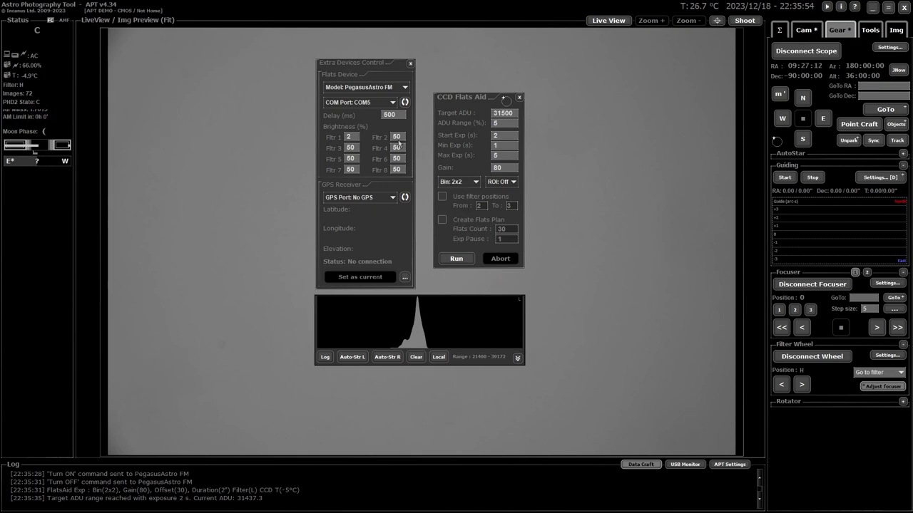
Run Flats Aid on H, then stop it after the 28071.4 and 45708.4 ADU readings.
left_click(456, 259)
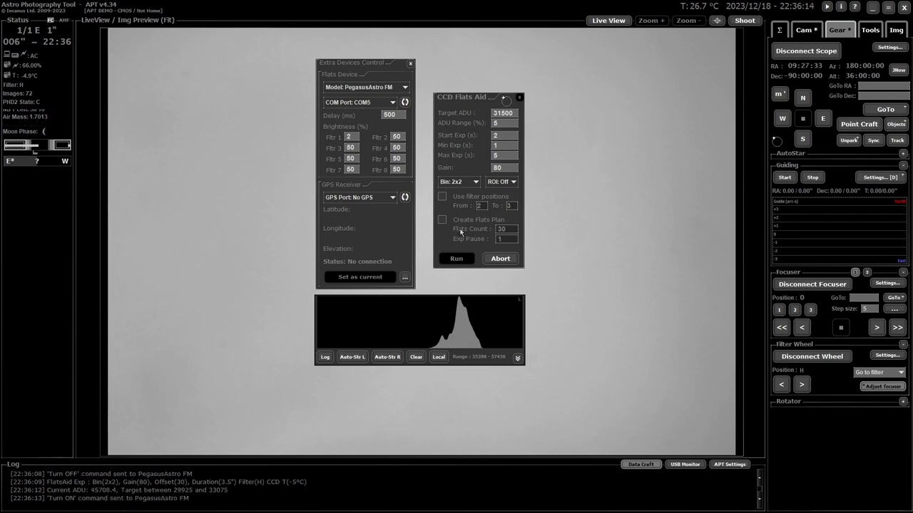
left_click(494, 260)
Raise filter 2 brightness to 51, rerun Flats Aid on H, and stop it.
left_click(396, 137)
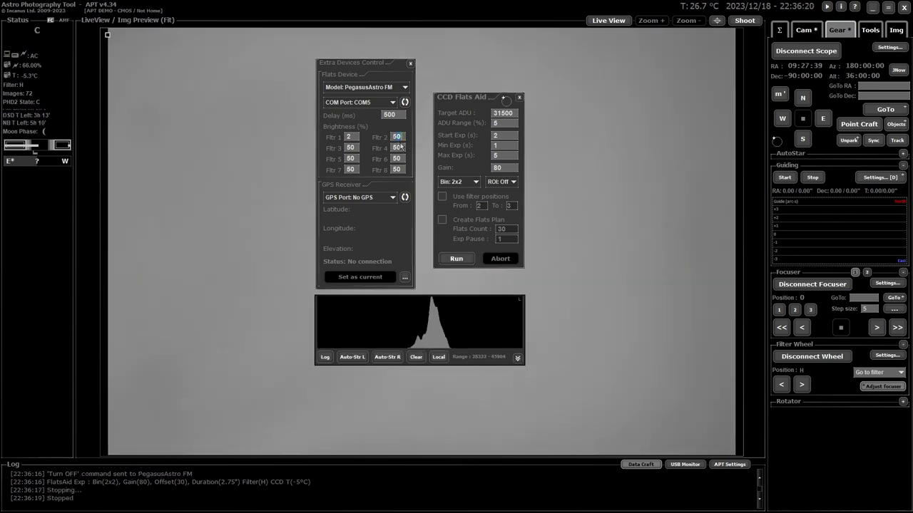
type("51")
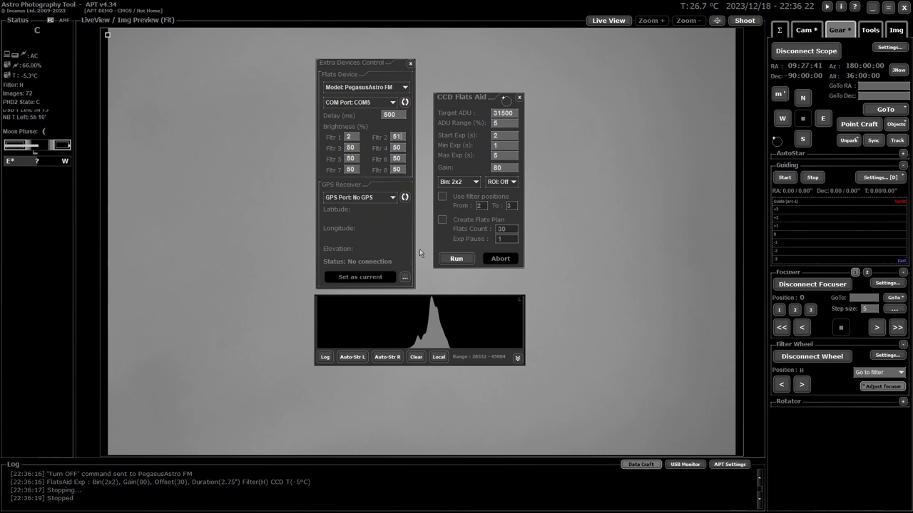
left_click(456, 260)
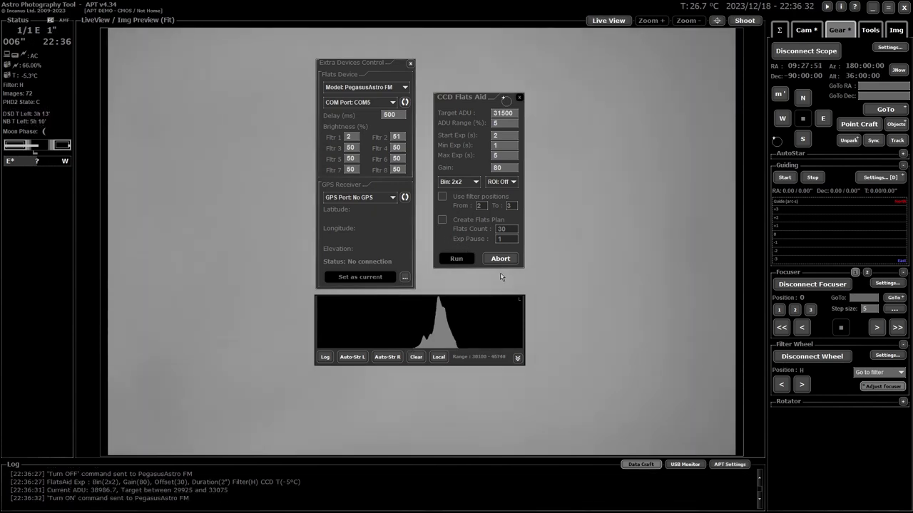
left_click(500, 258)
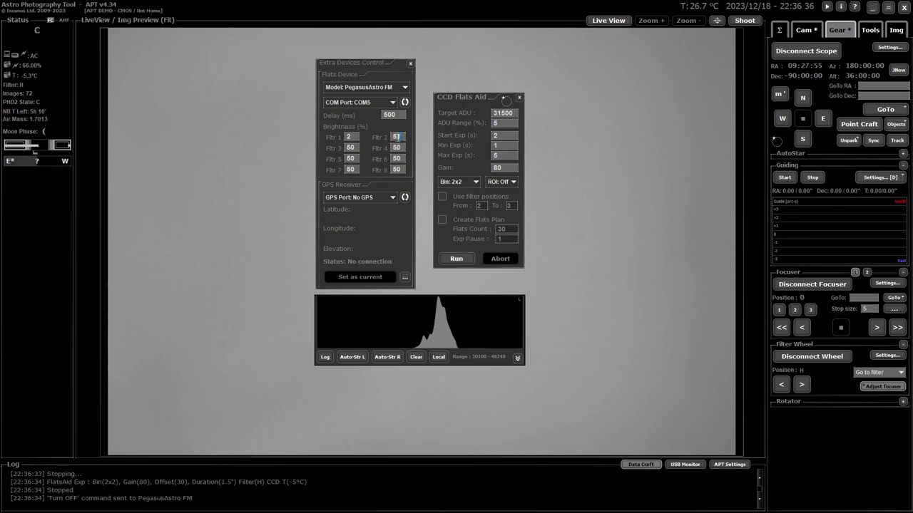
Rerun Flats Aid on H, reaching 31030.5 ADU with a 2.375 s exposure.
left_click(456, 259)
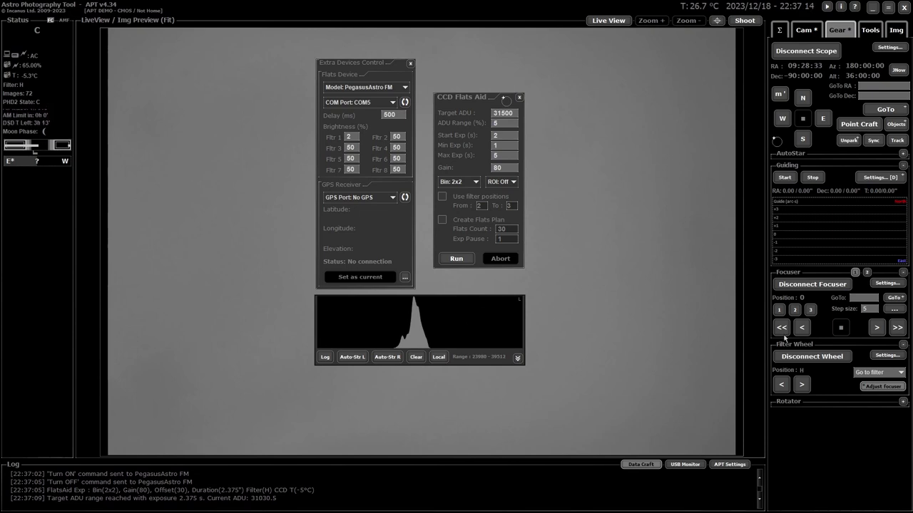
Switch the filter wheel to OIII, set filter 3 brightness to 30, and start Flats Aid.
left_click(784, 383)
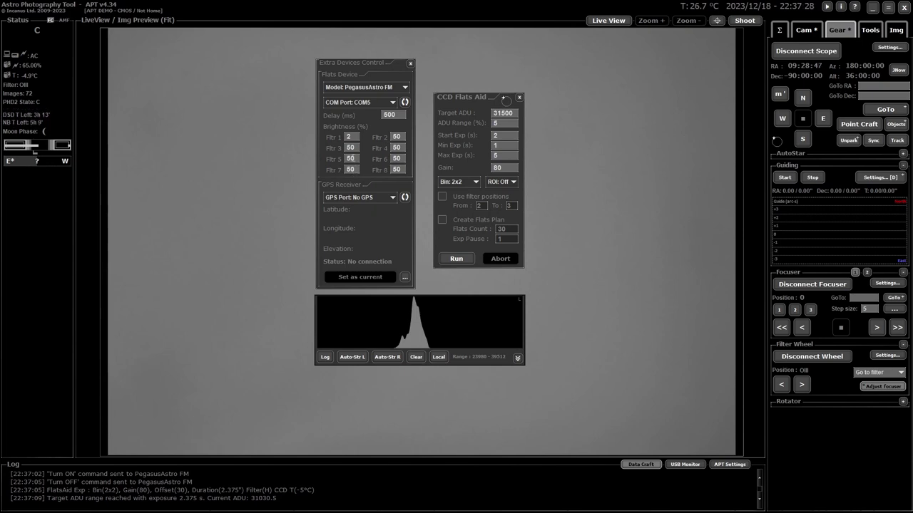
left_click(355, 147)
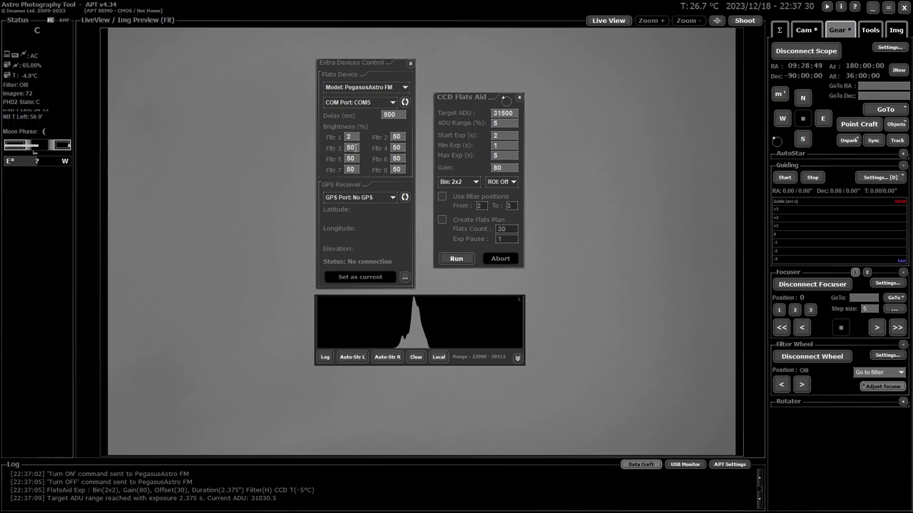
left_click_drag(355, 147, 333, 148)
type("30")
left_click(457, 258)
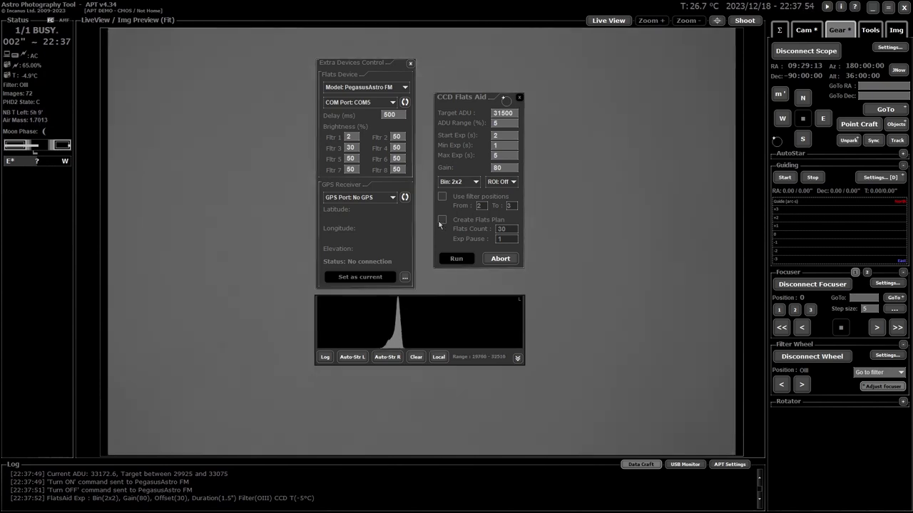
Abort the flats test, lower filter 3 brightness to 29, and rerun it.
left_click(507, 260)
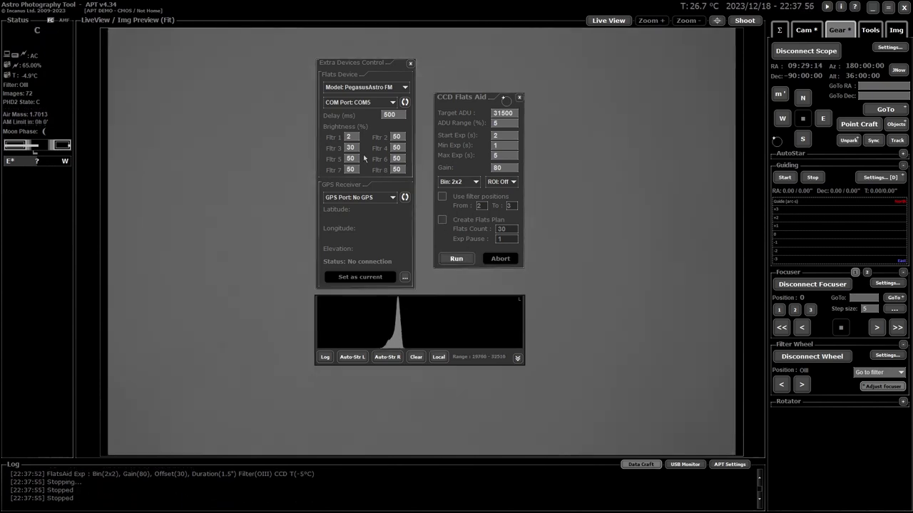
left_click_drag(356, 148, 335, 149)
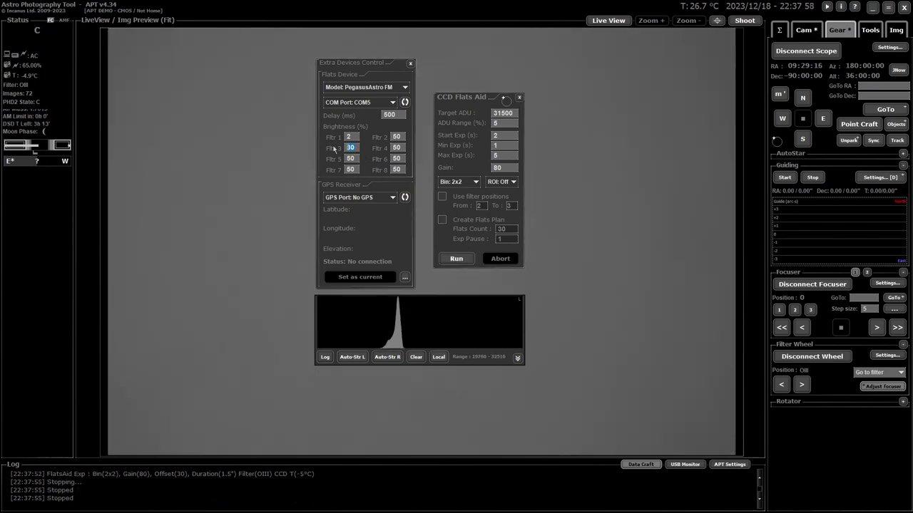
type("29")
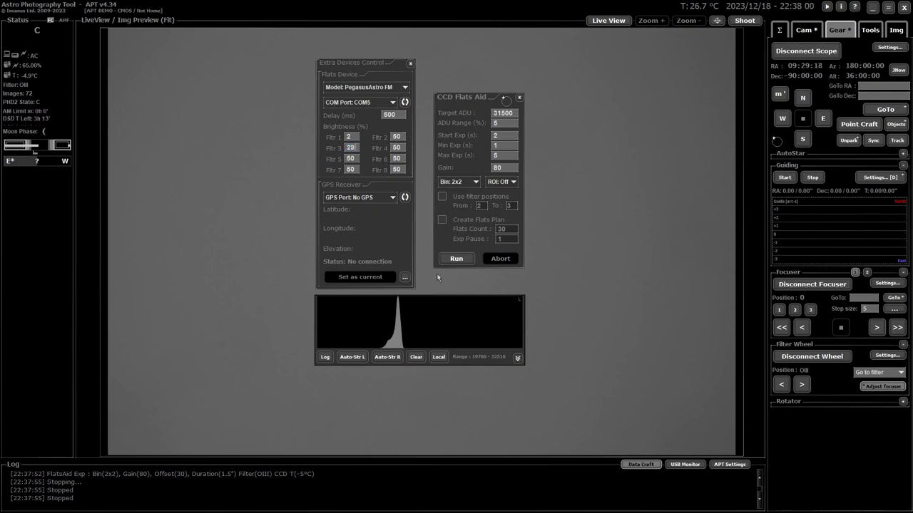
left_click(465, 259)
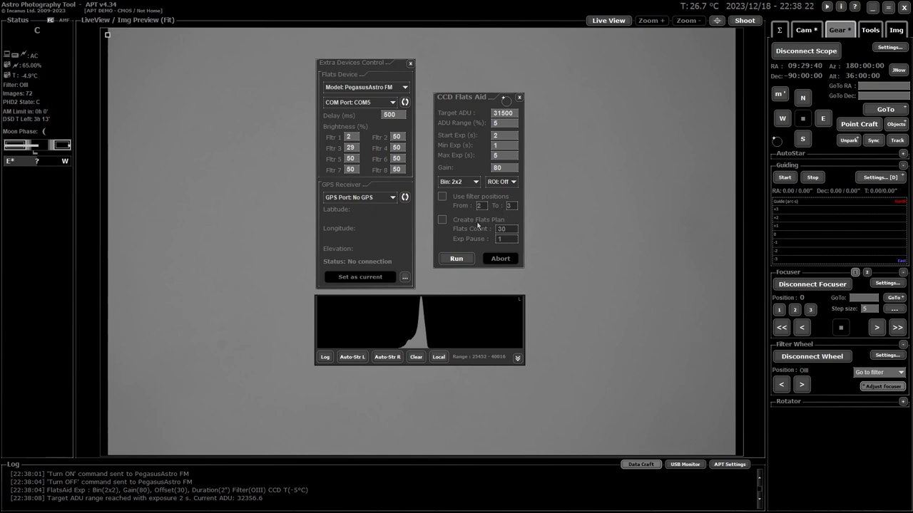
Enable filter positions 2 to 3 and Create Flats Plan with 30 flats, then run calibration.
left_click(442, 196)
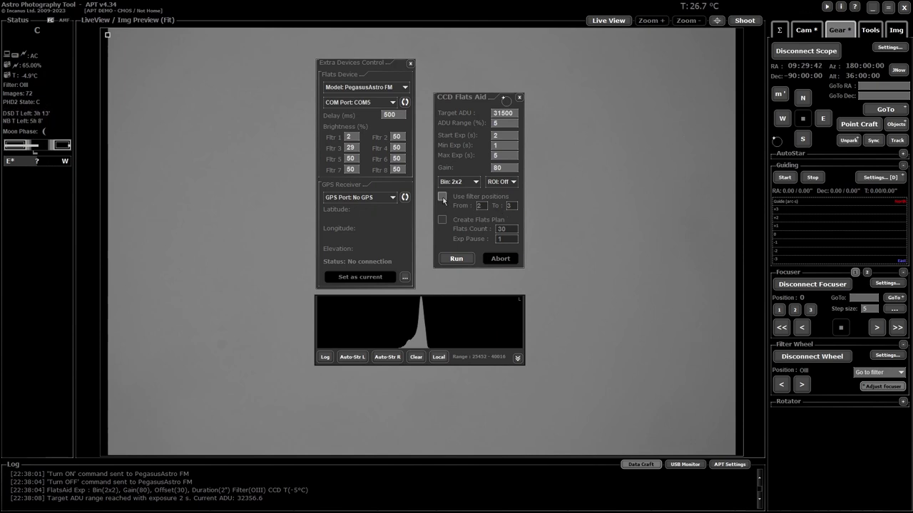
left_click(442, 221)
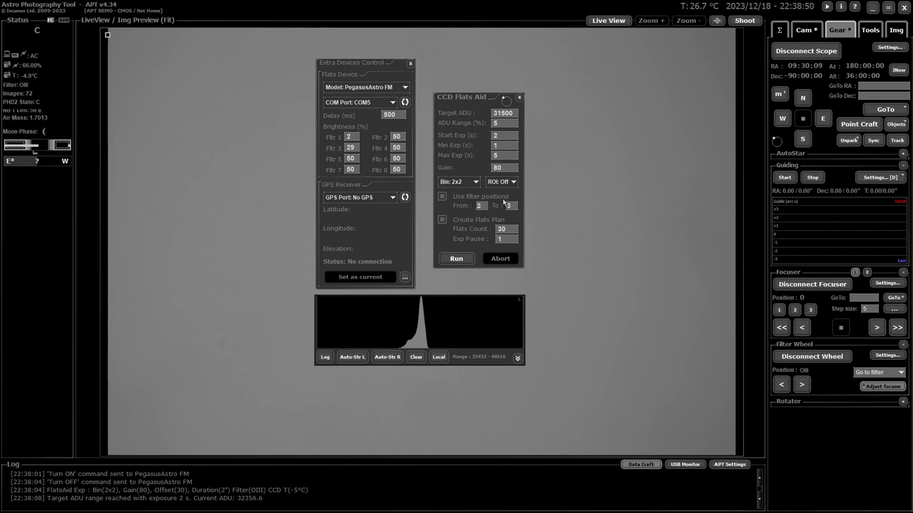
left_click(457, 259)
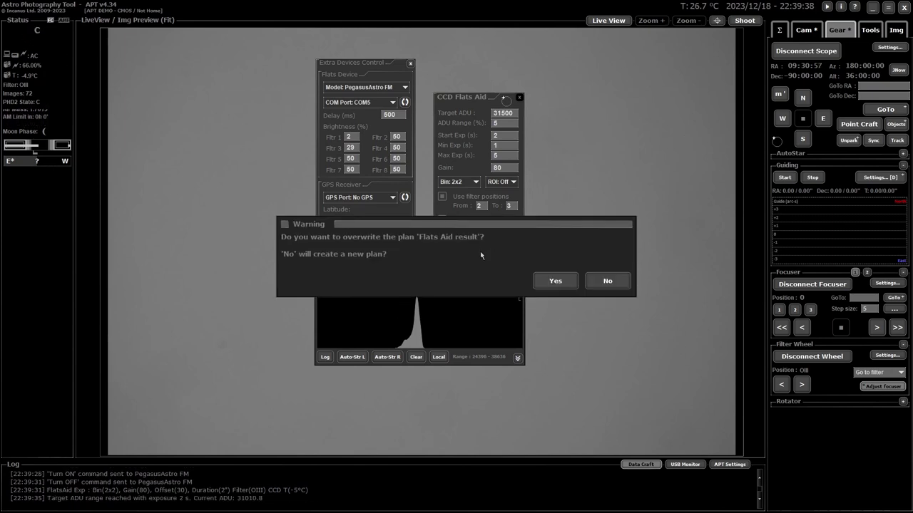
Confirm overwriting the existing 'Flats Aid result' plan.
left_click(555, 281)
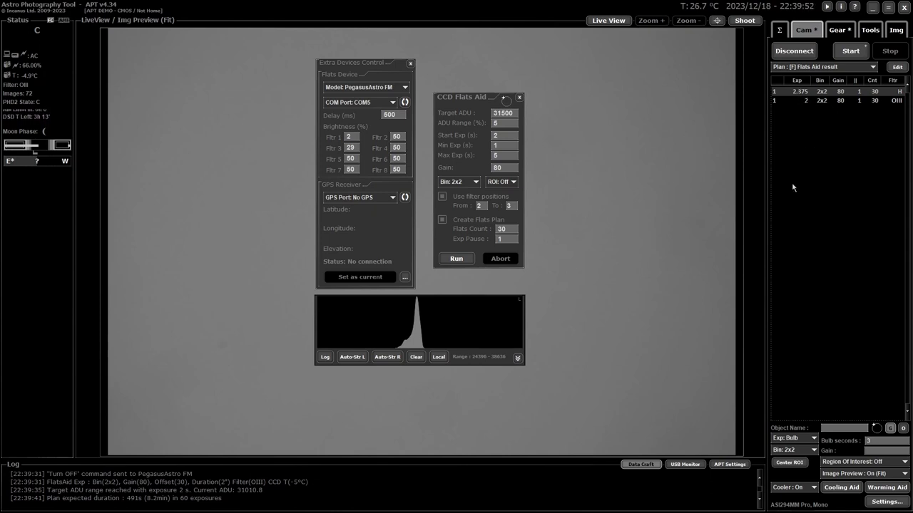
Review the new 'Flats Aid result' plan: 60 exposures, expected 491 s.
mouse_move(759, 506)
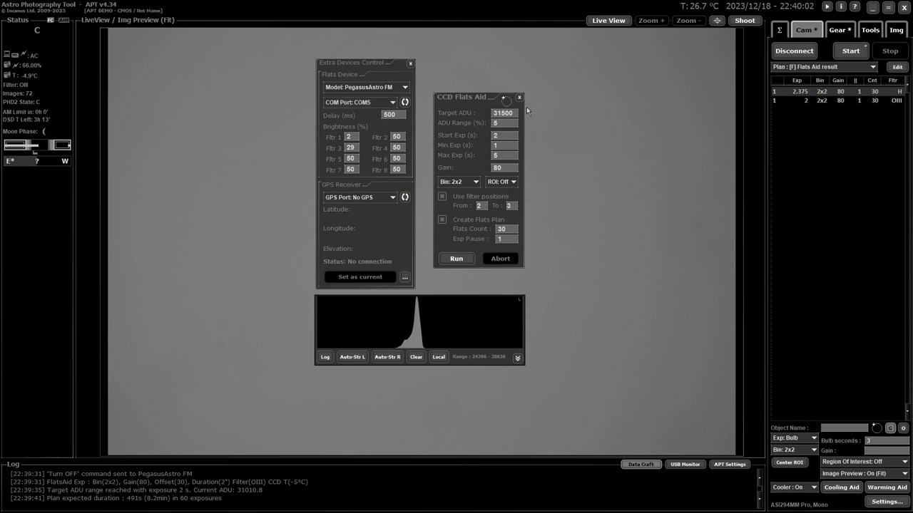
double_click(561, 146)
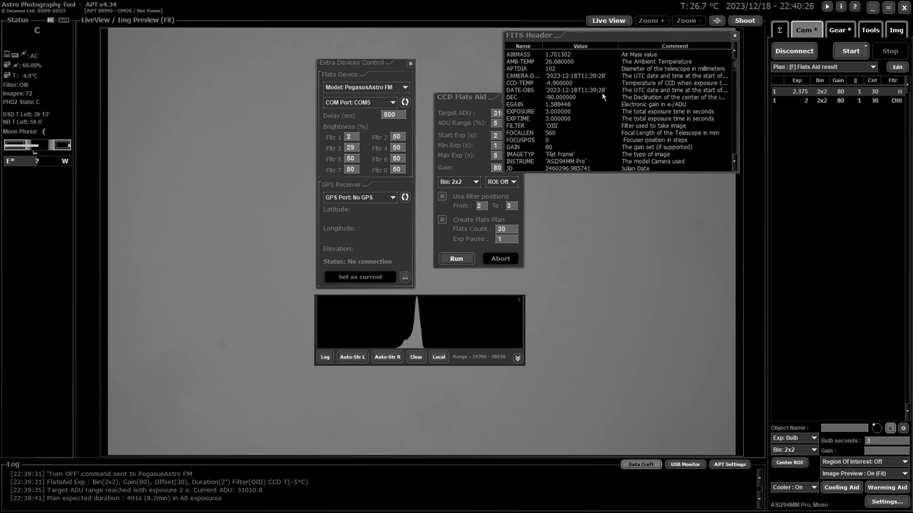
left_click(735, 36)
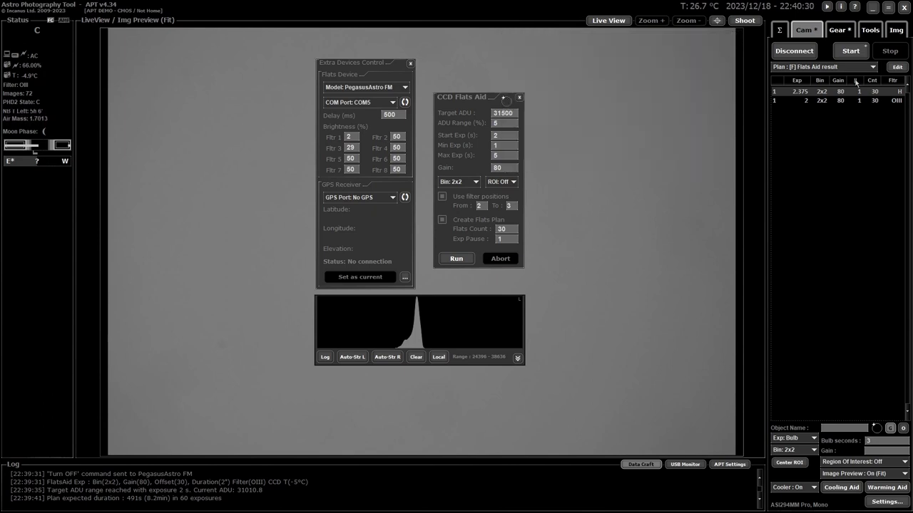
left_click(897, 67)
Clone the plan as a Dark Flat Plan and change the H exposure to 3.375 s.
left_click(634, 169)
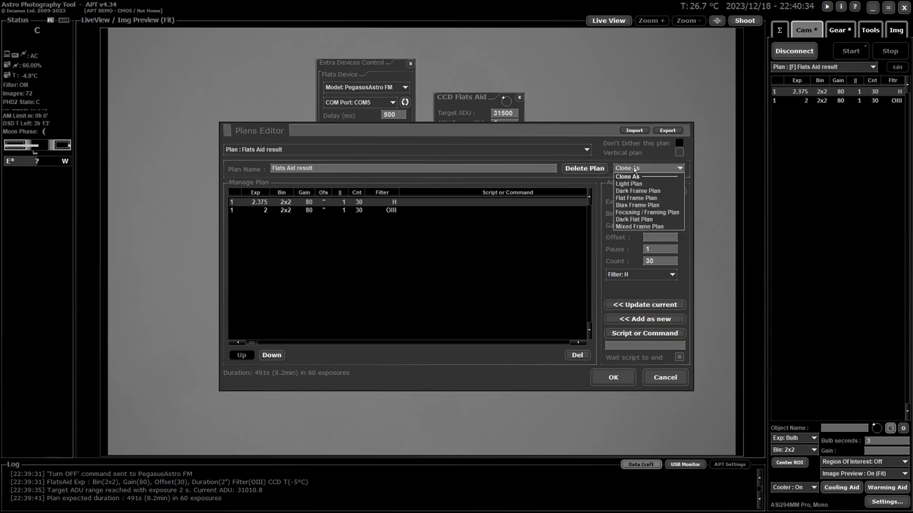
left_click(629, 219)
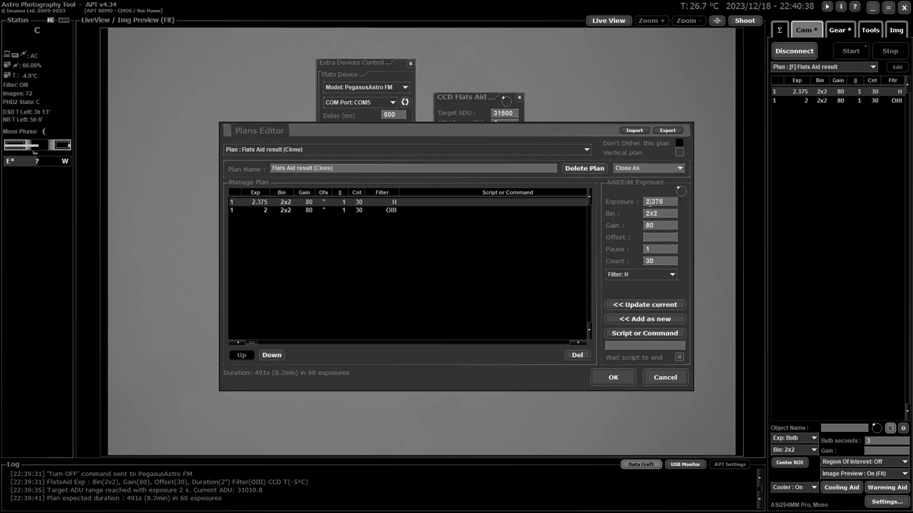
left_click_drag(651, 203, 636, 203)
type("3")
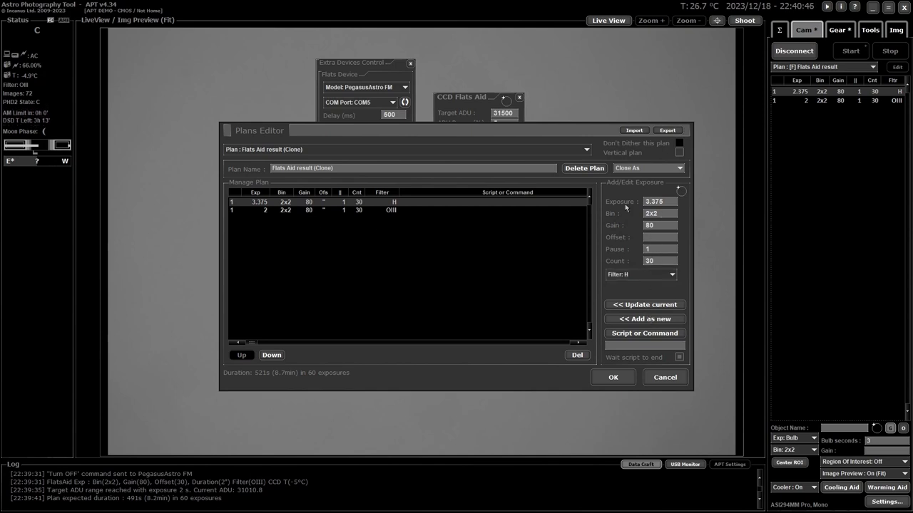
Set the OIII exposure to 3 s and save the cloned dark-flat plan.
left_click(491, 211)
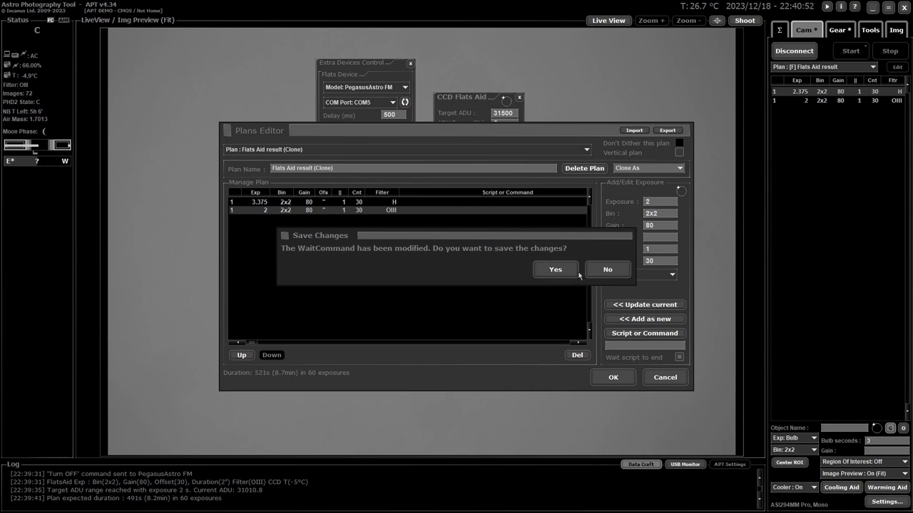
left_click(589, 271)
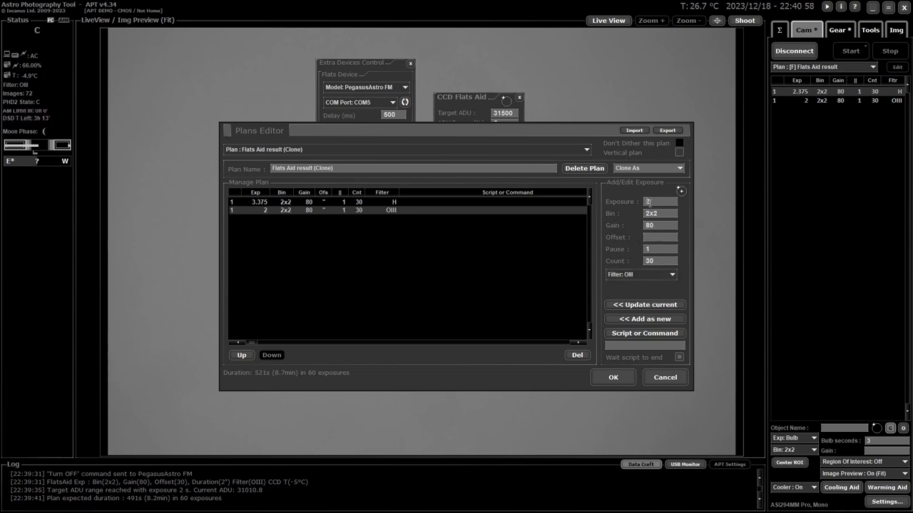
type("3")
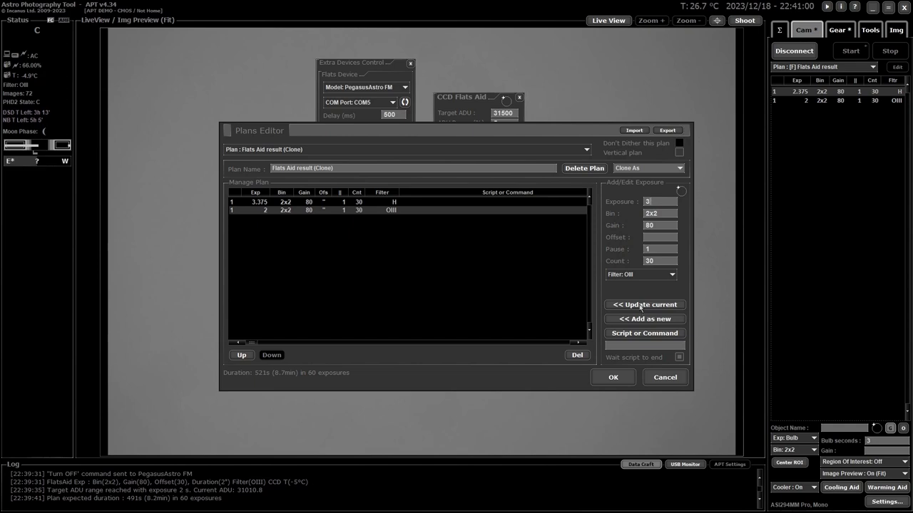
left_click(641, 306)
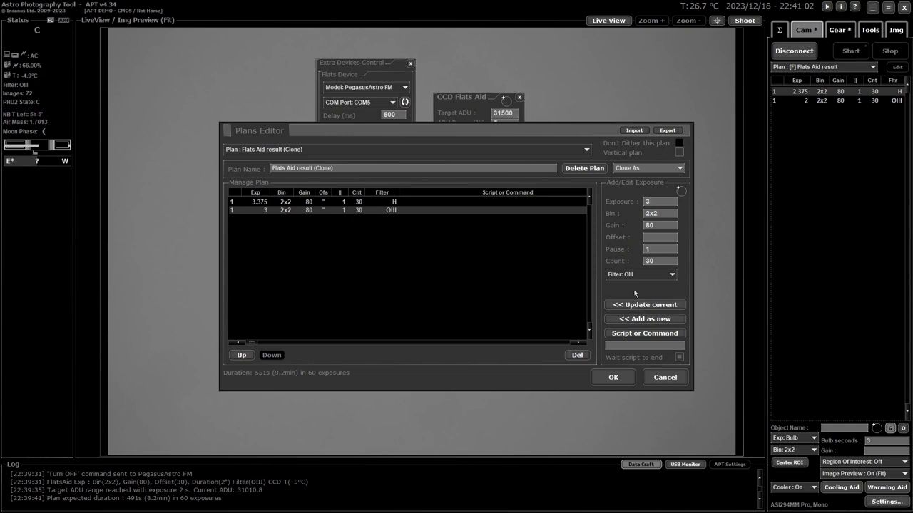
left_click(613, 378)
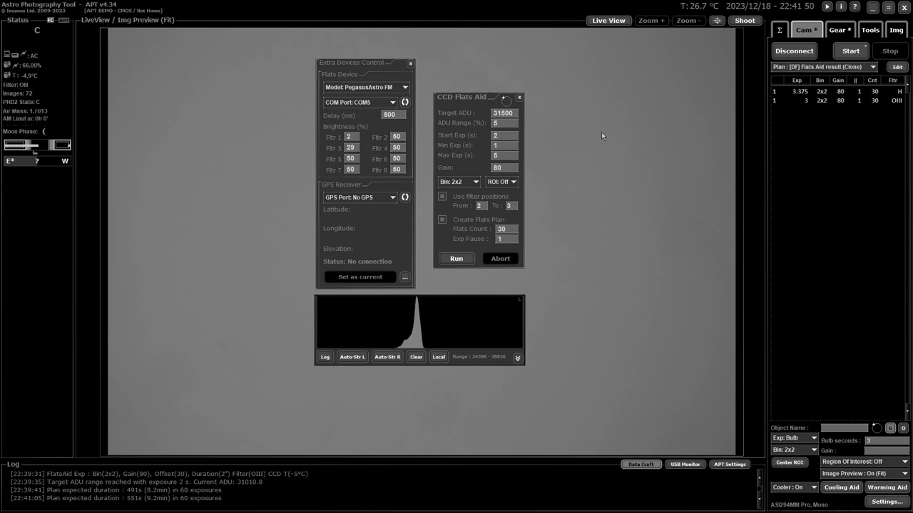
Select '[F] Flats Aid result' as the active capture plan.
left_click(859, 66)
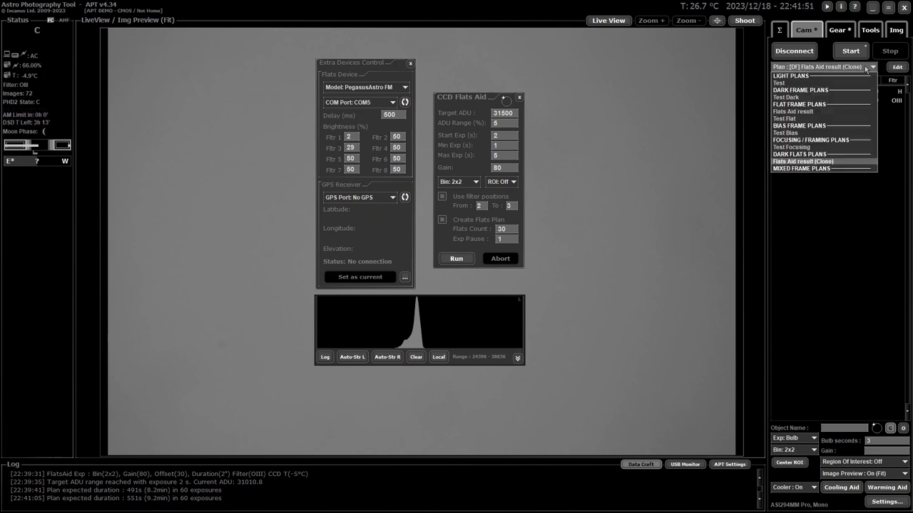
left_click(792, 112)
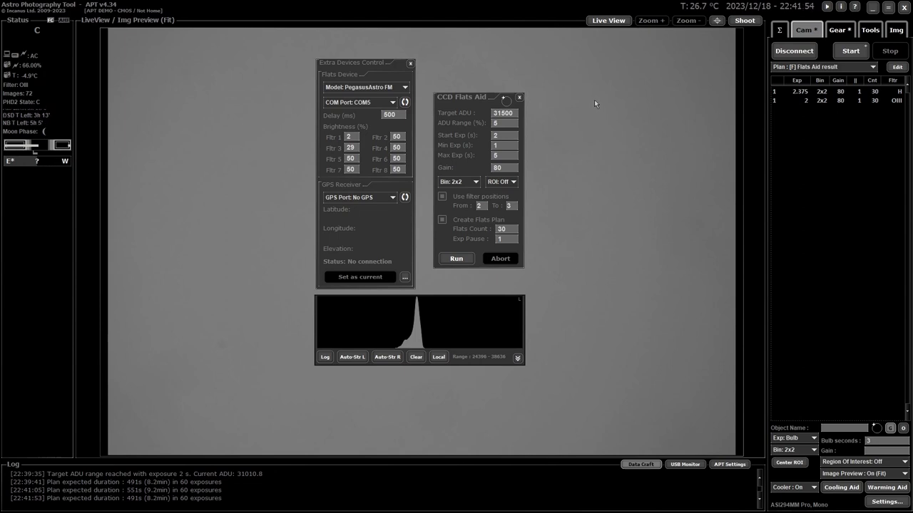